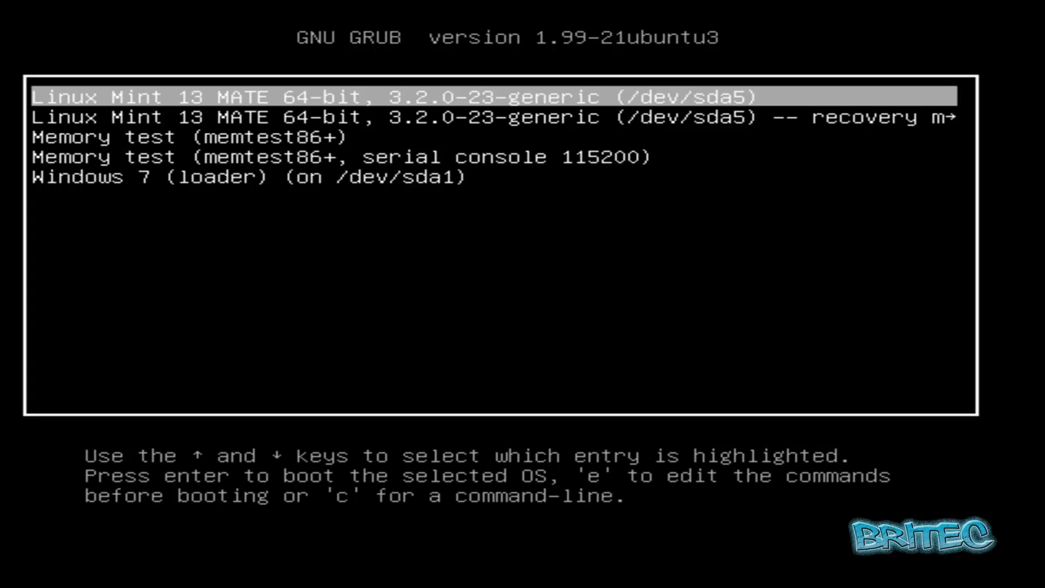
# Step: Highlight 'Windows 7 (loader) (on /dev/sda1)' in the GRUB menu to boot Windows 7
pyautogui.press('Down')
pyautogui.press('Down')
pyautogui.press('Down')
pyautogui.press('Down')
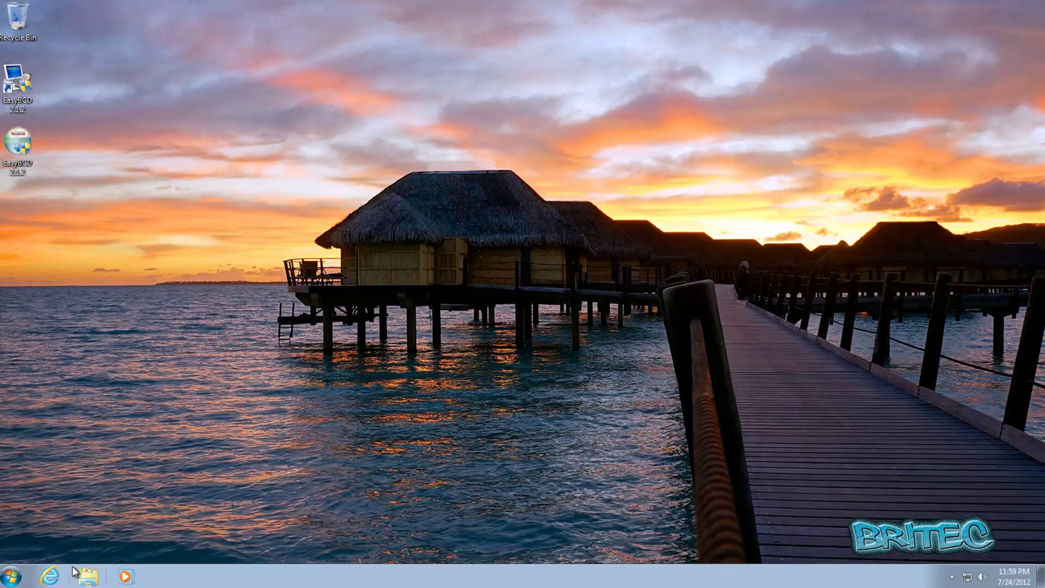
pyautogui.click(50, 575)
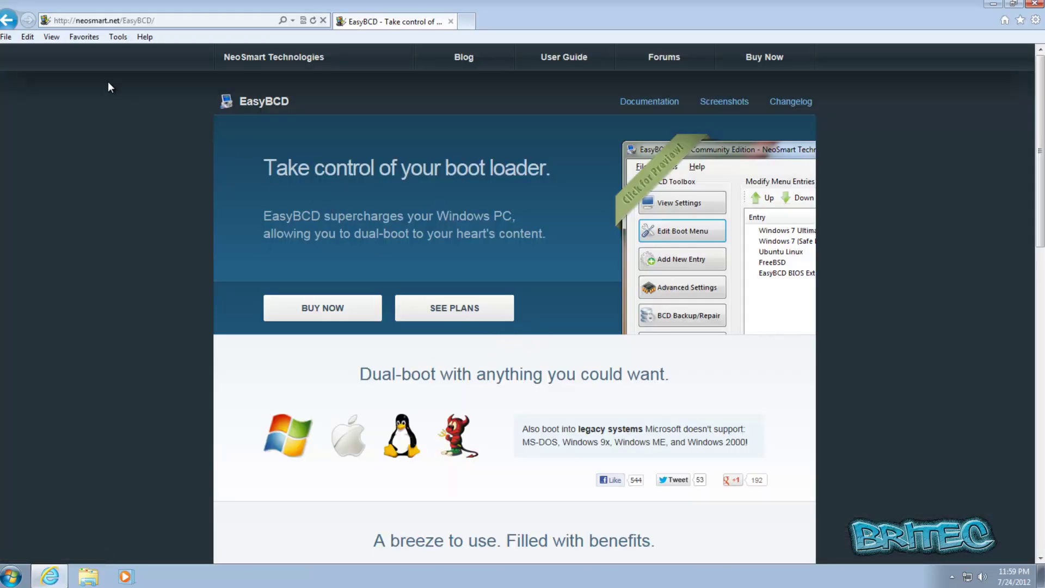
pyautogui.click(453, 315)
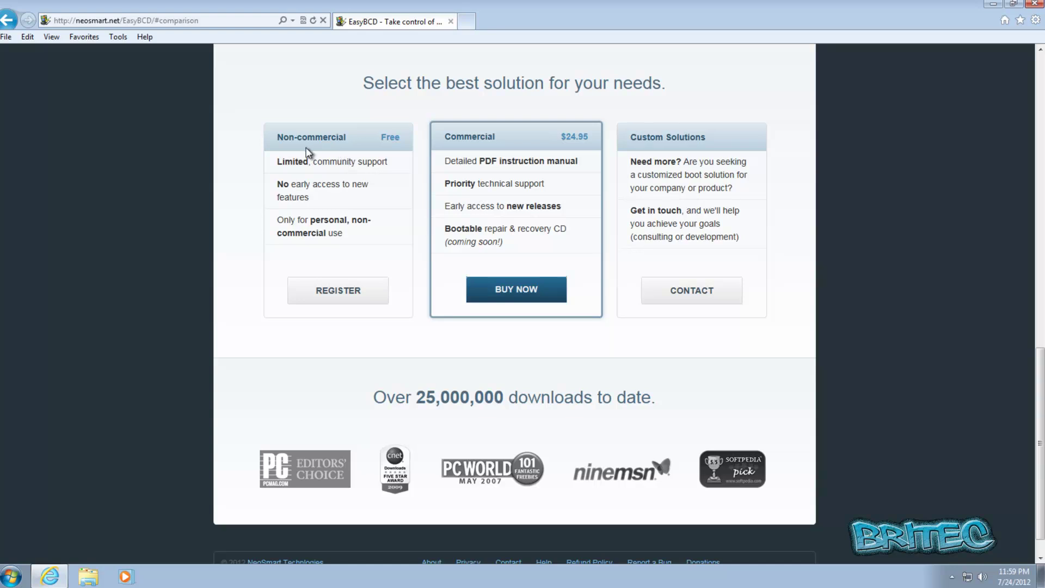
pyautogui.click(328, 291)
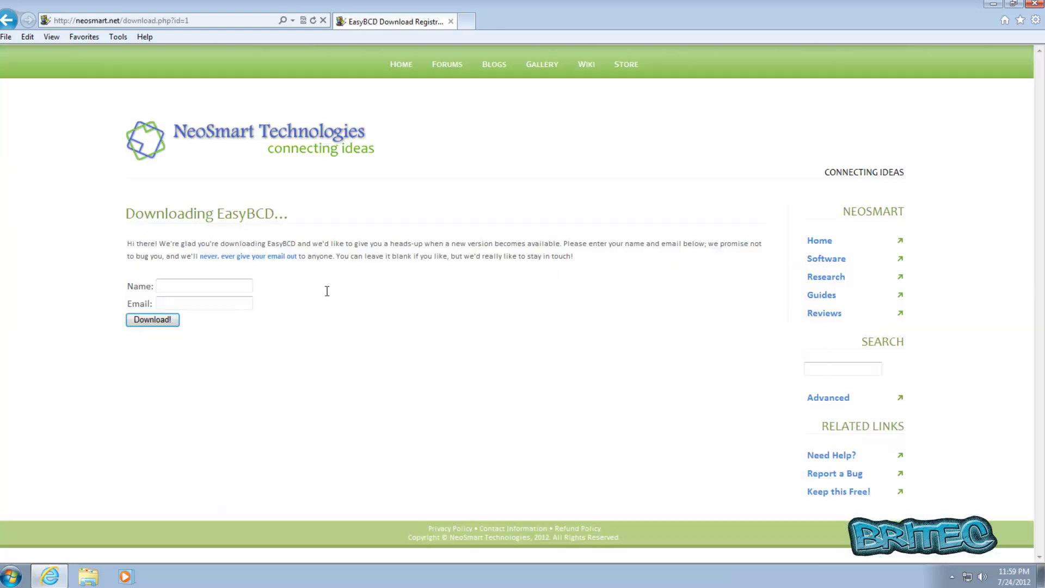
pyautogui.click(184, 285)
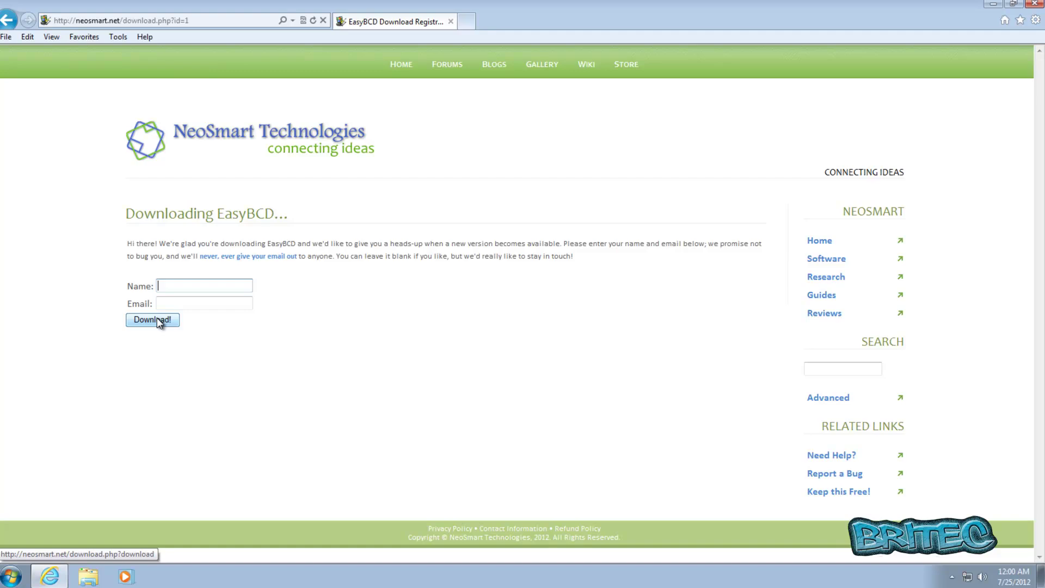
# Step: Close the browser and launch EasyBCD 2.1.2 with administrator approval
pyautogui.click(1033, 6)
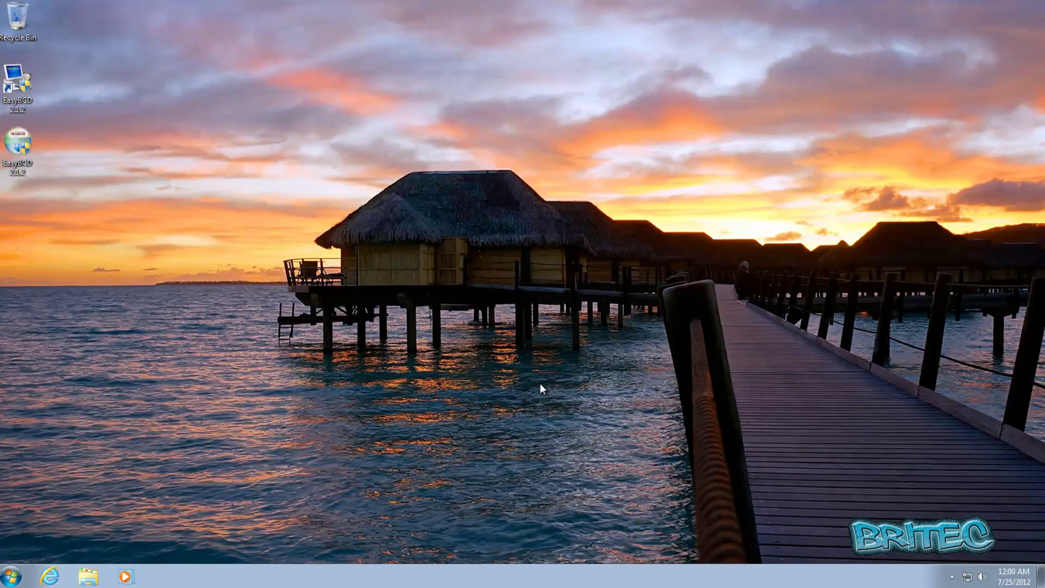
pyautogui.click(12, 76)
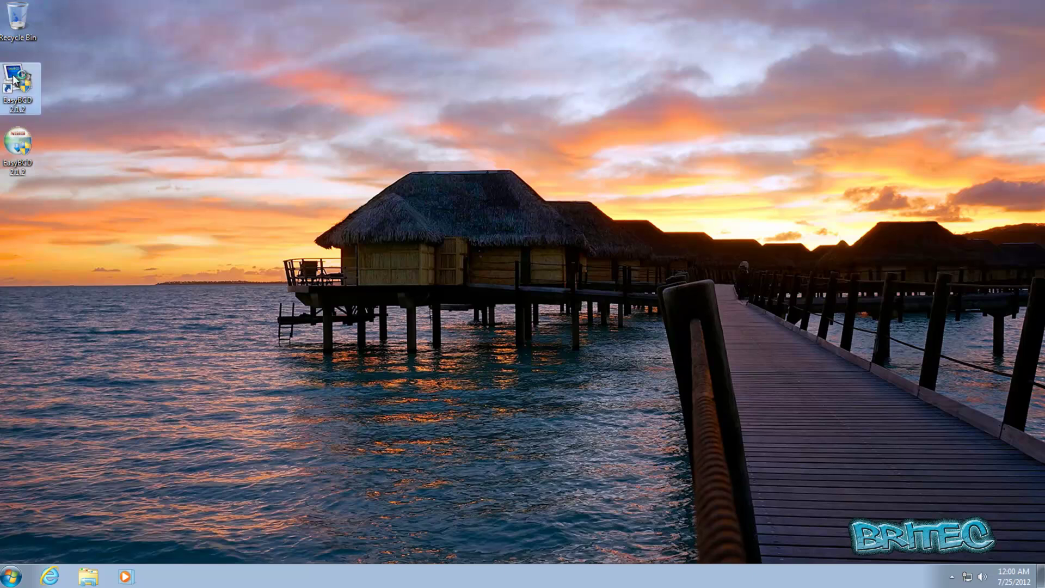
pyautogui.doubleClick(12, 76)
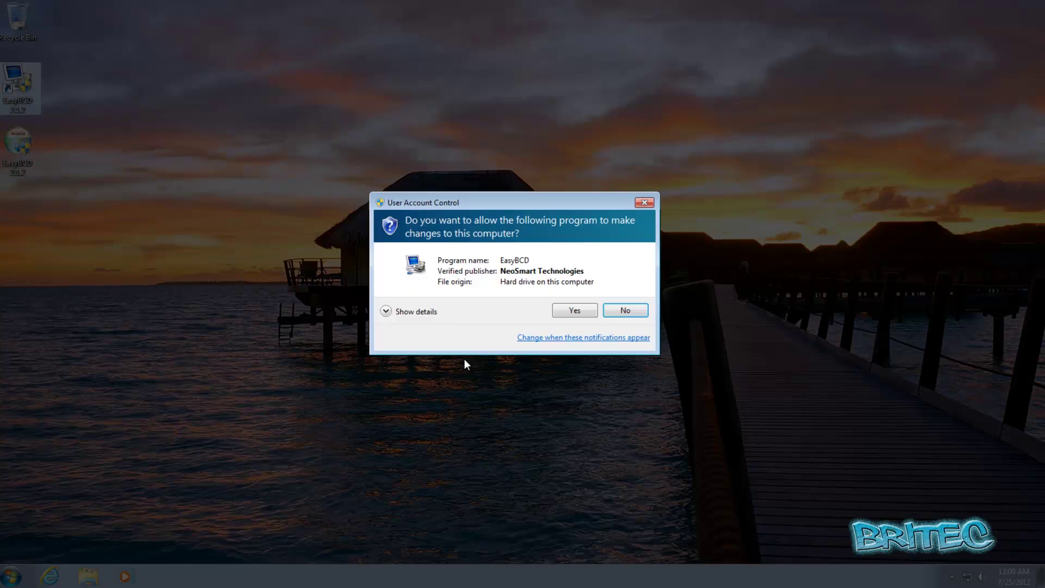
pyautogui.click(575, 310)
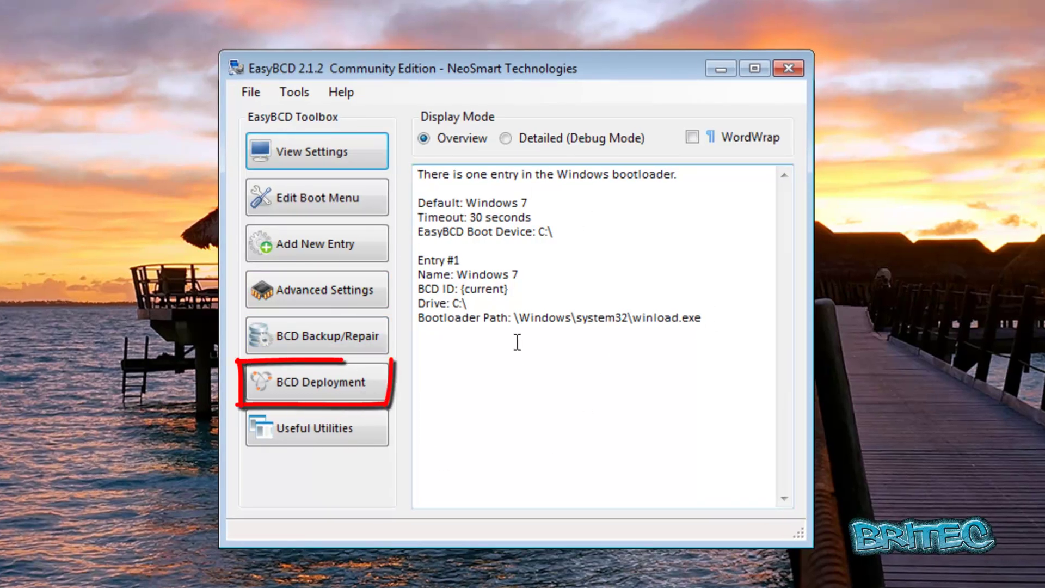
# Step: Write the Windows Vista/7 bootloader to the MBR from BCD Deployment
pyautogui.click(334, 383)
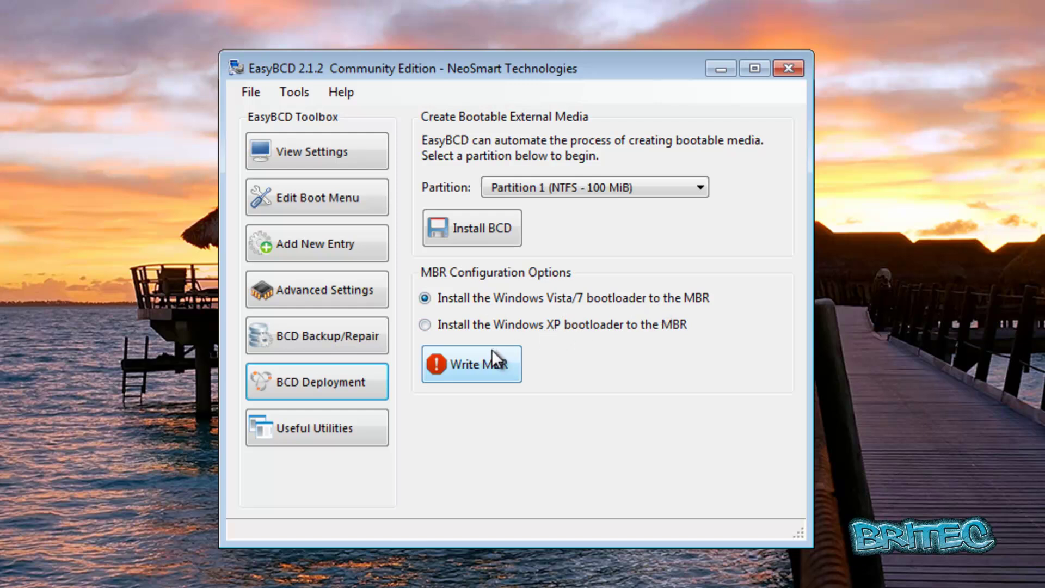
pyautogui.click(472, 368)
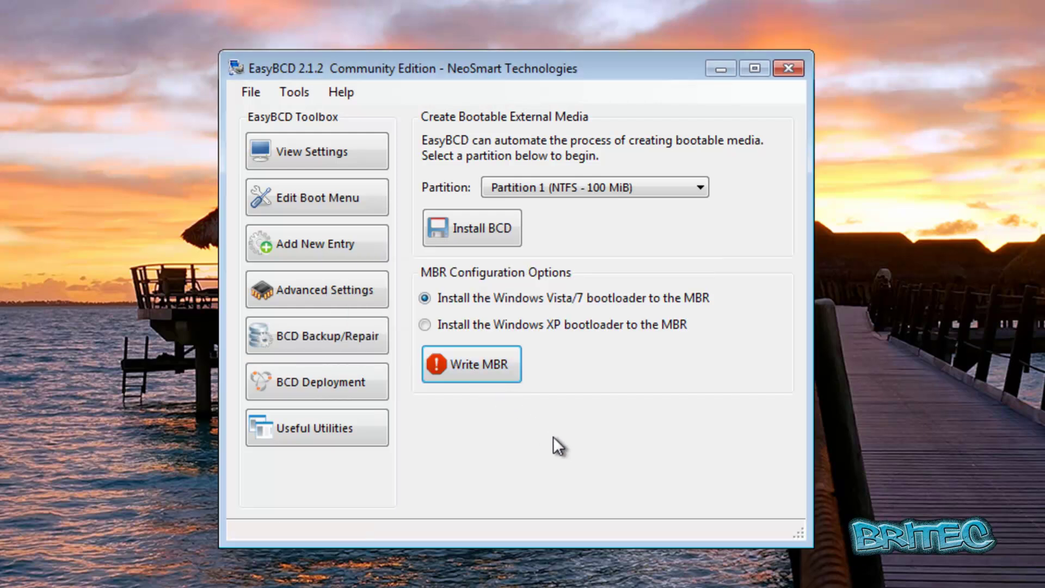
pyautogui.click(291, 201)
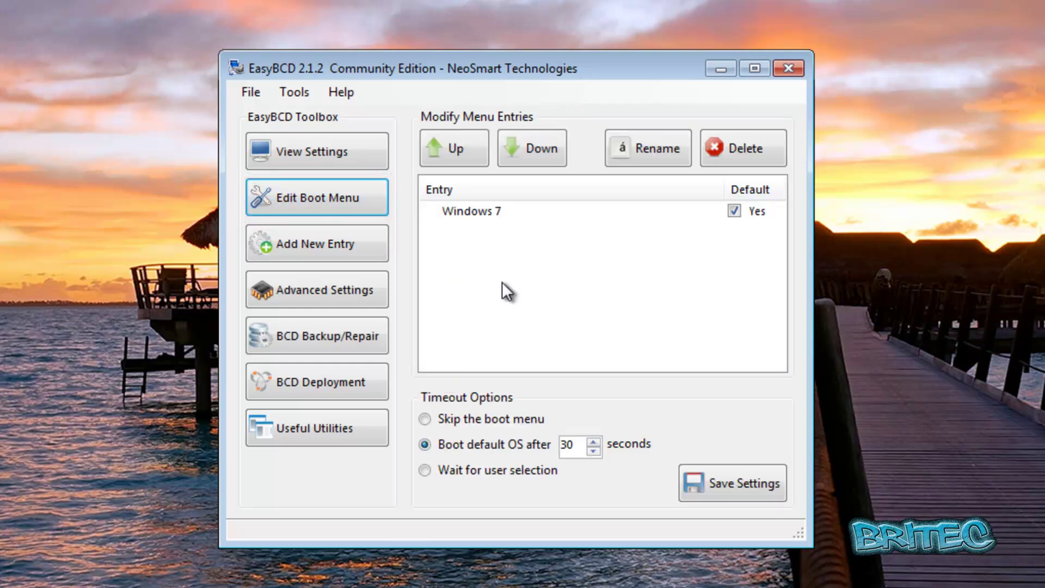
# Step: Set the Windows 7 entry to skip the boot menu and save the settings
pyautogui.click(462, 210)
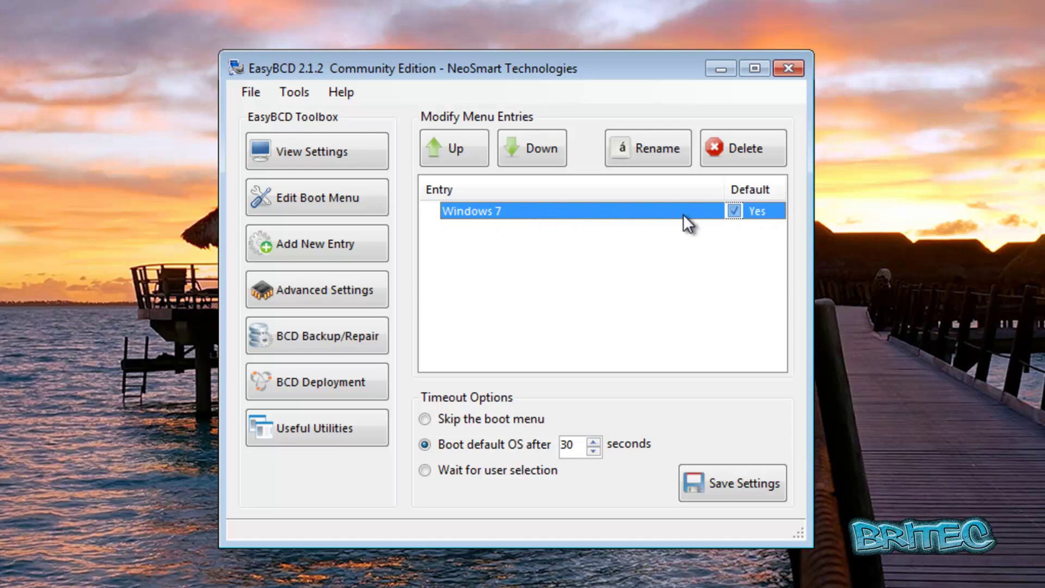
pyautogui.click(425, 419)
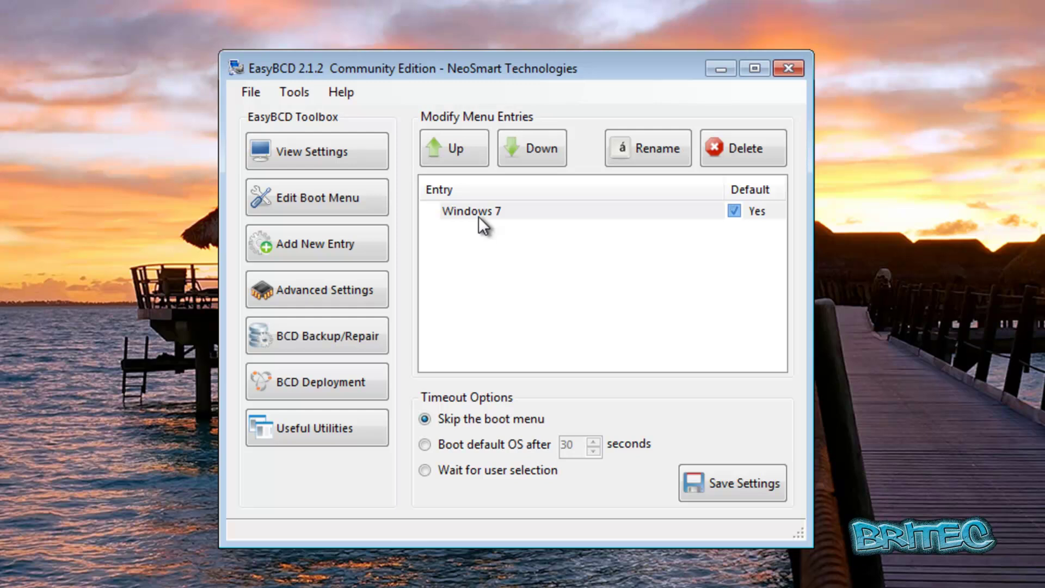
pyautogui.click(707, 481)
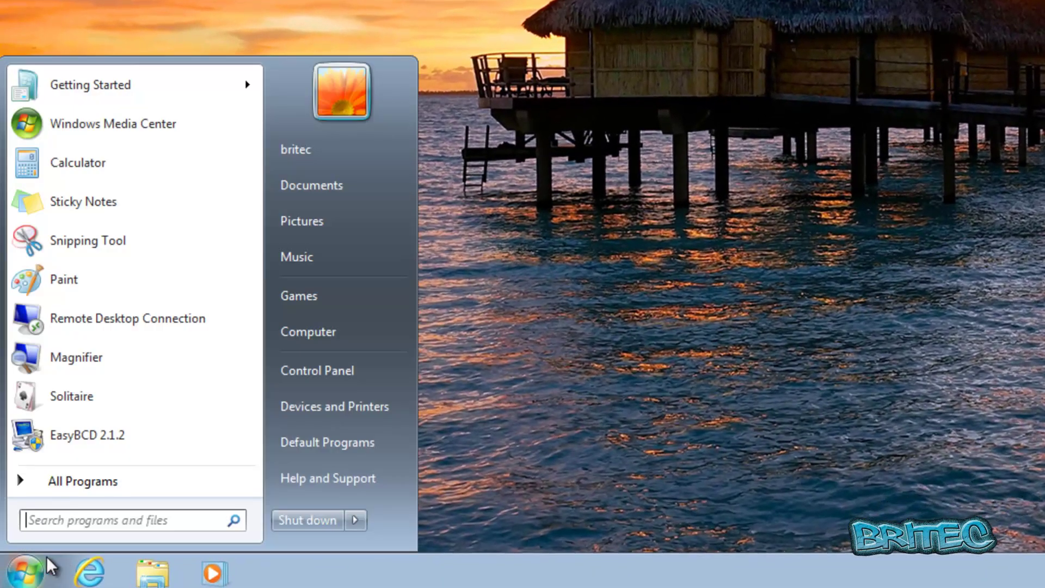
# Step: Open Computer Management from Computer and show Disk Management for Disk 0
pyautogui.rightClick(316, 327)
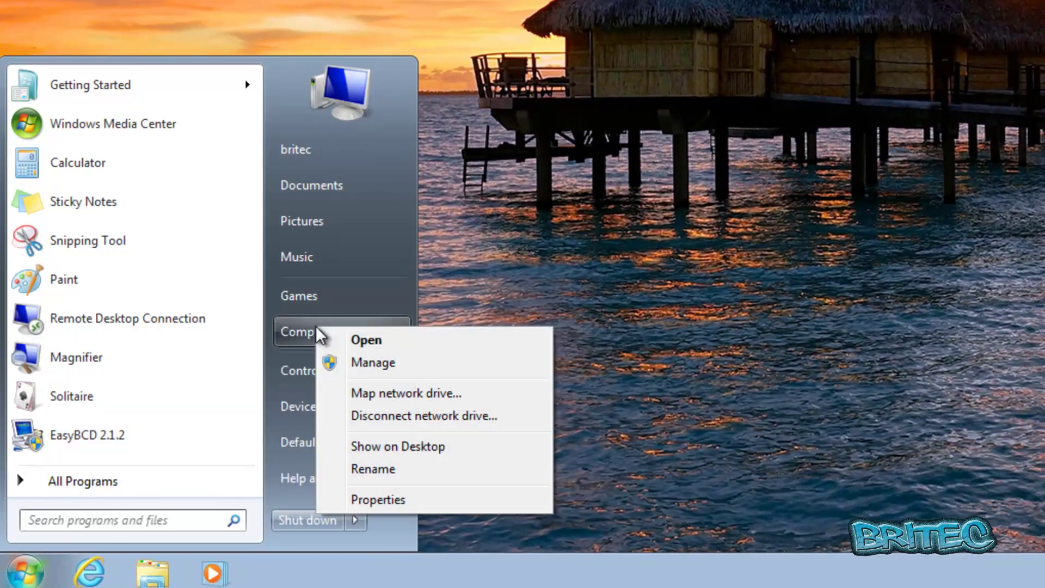
pyautogui.click(377, 363)
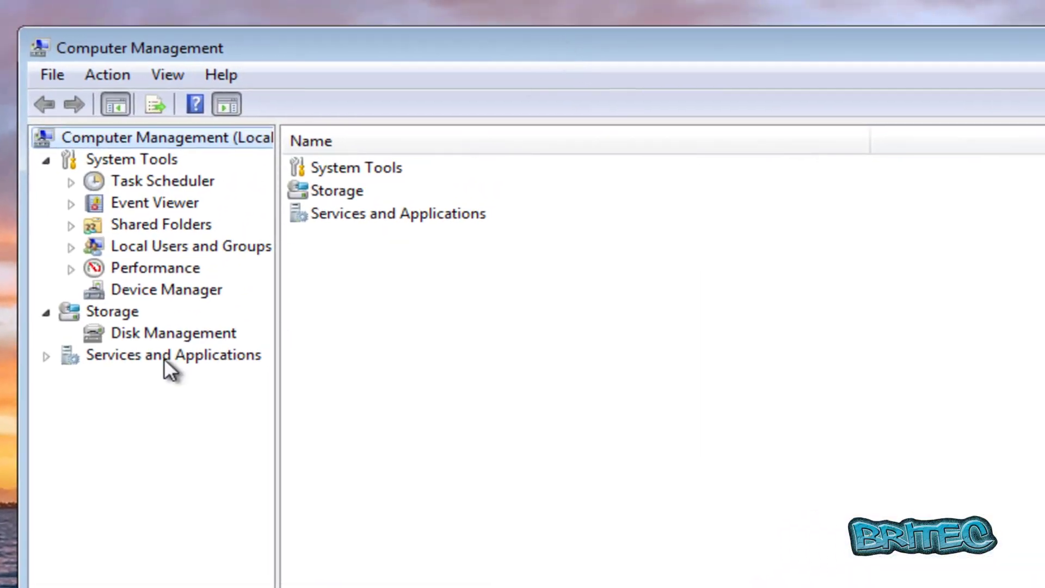
pyautogui.click(165, 332)
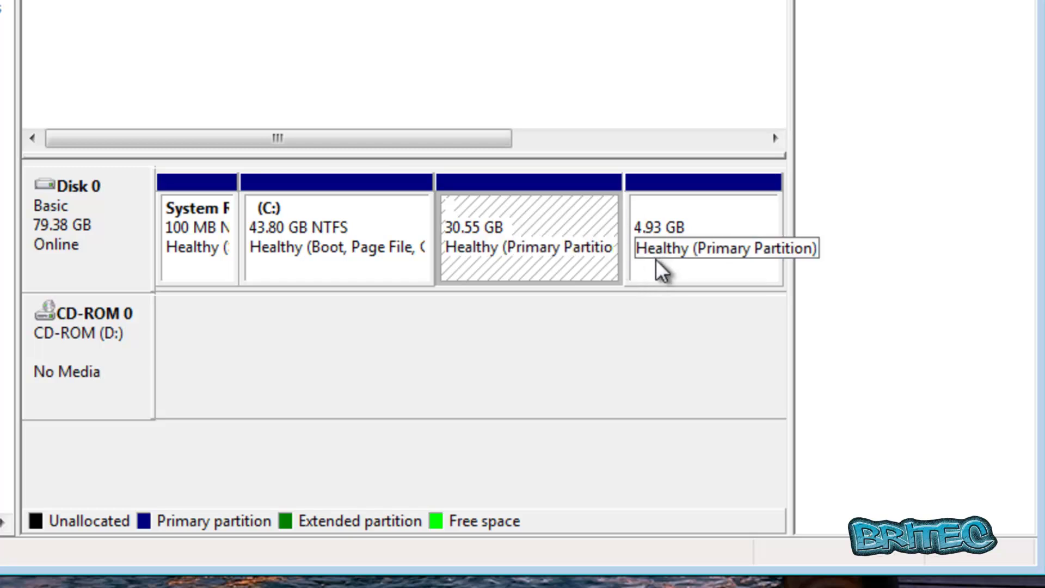
# Step: Delete the 4.93 GB and 30.55 GB Linux partitions
pyautogui.click(657, 236)
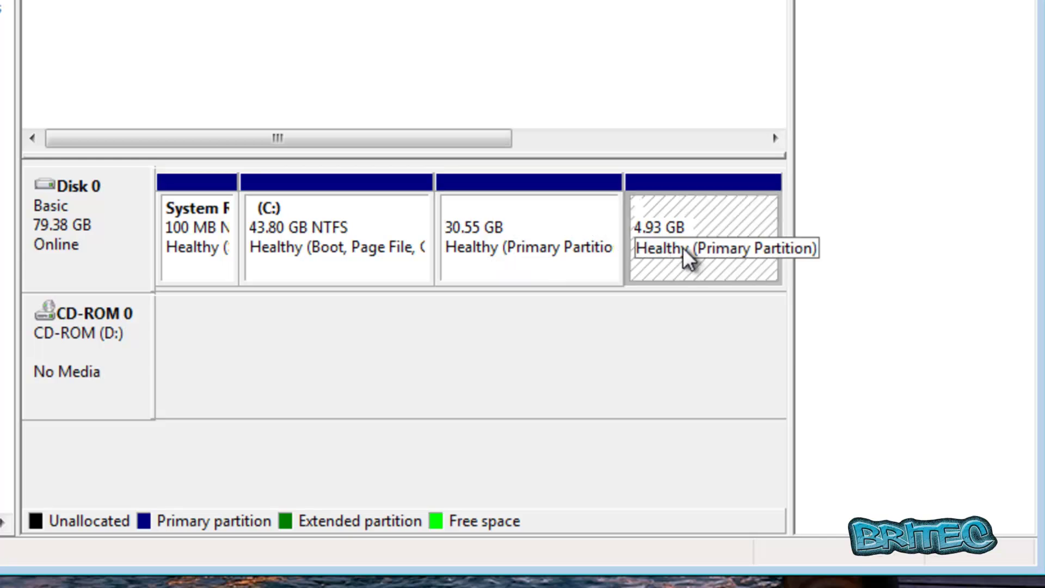
pyautogui.rightClick(682, 243)
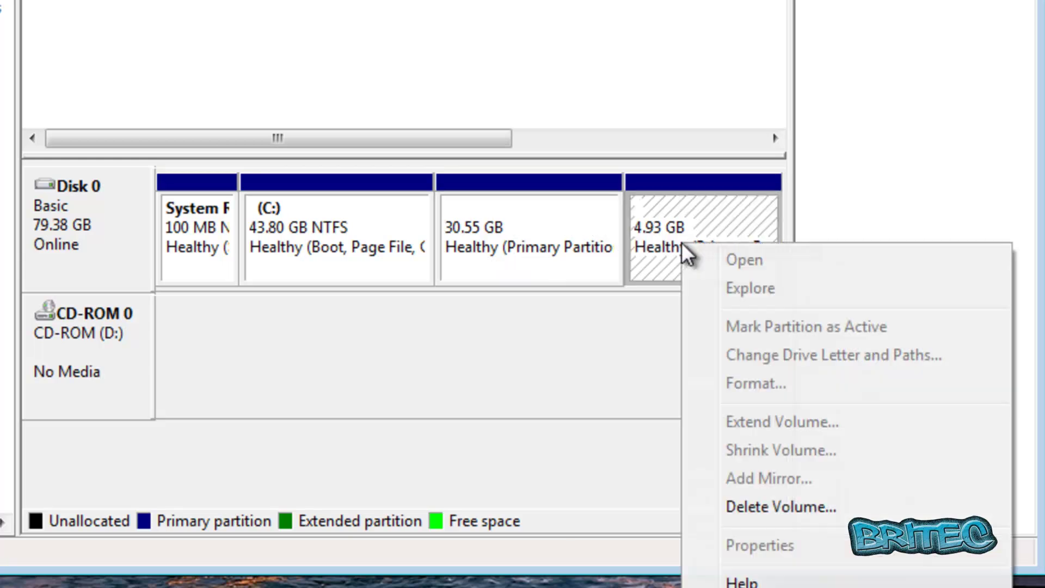
pyautogui.click(755, 511)
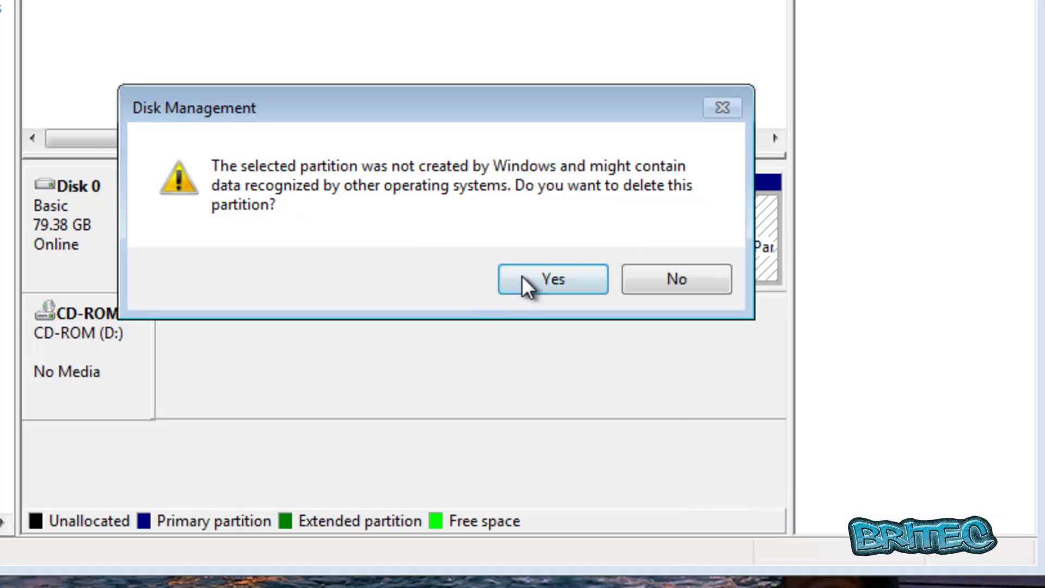
pyautogui.click(542, 282)
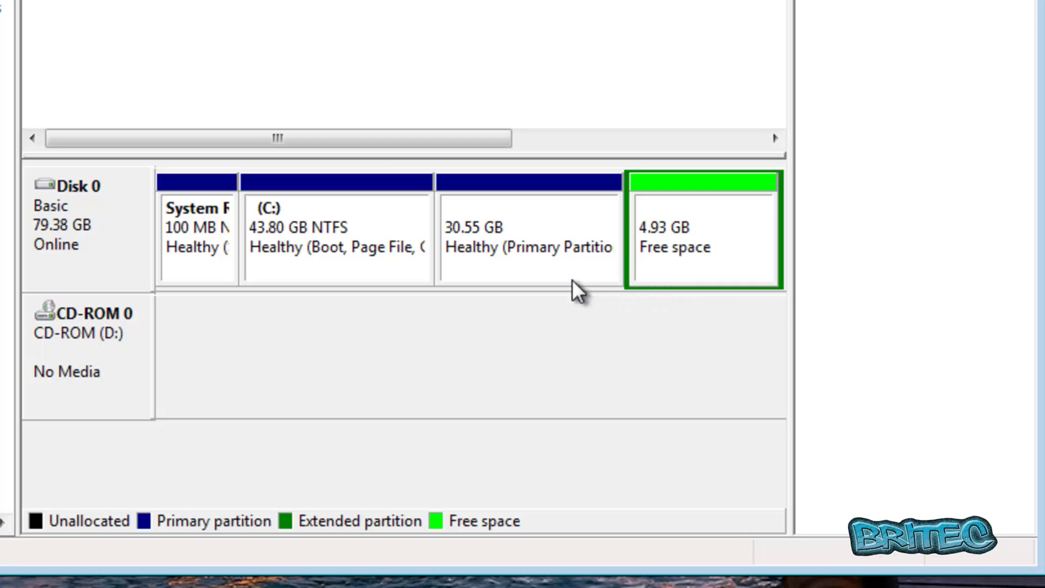
pyautogui.click(542, 246)
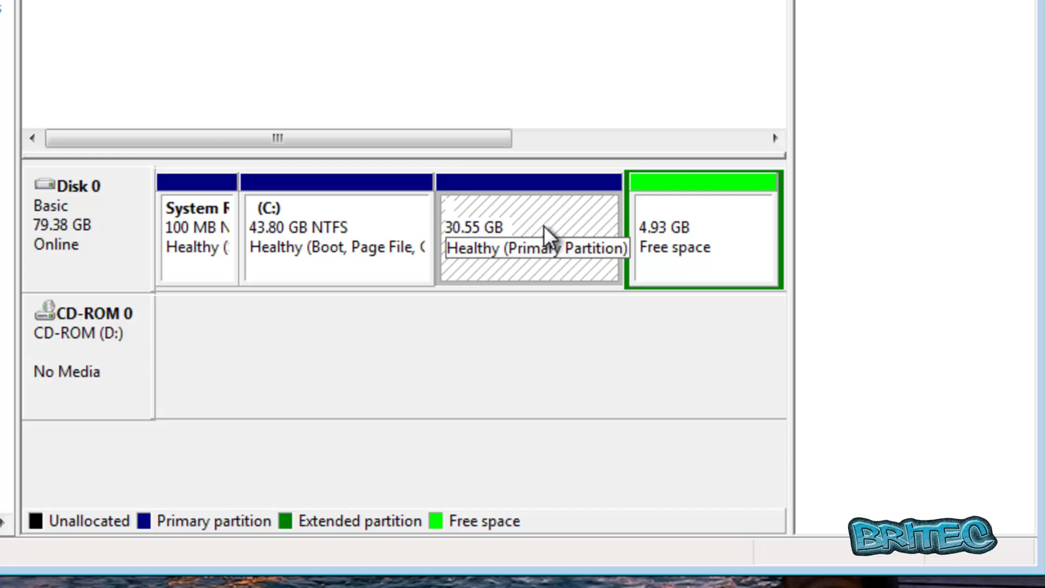
pyautogui.rightClick(544, 225)
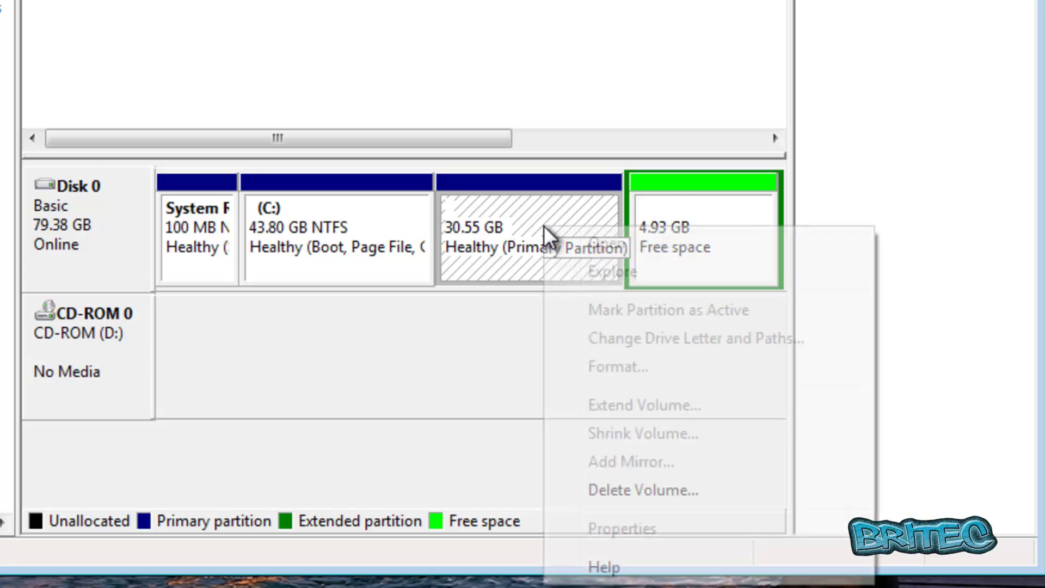
pyautogui.click(640, 489)
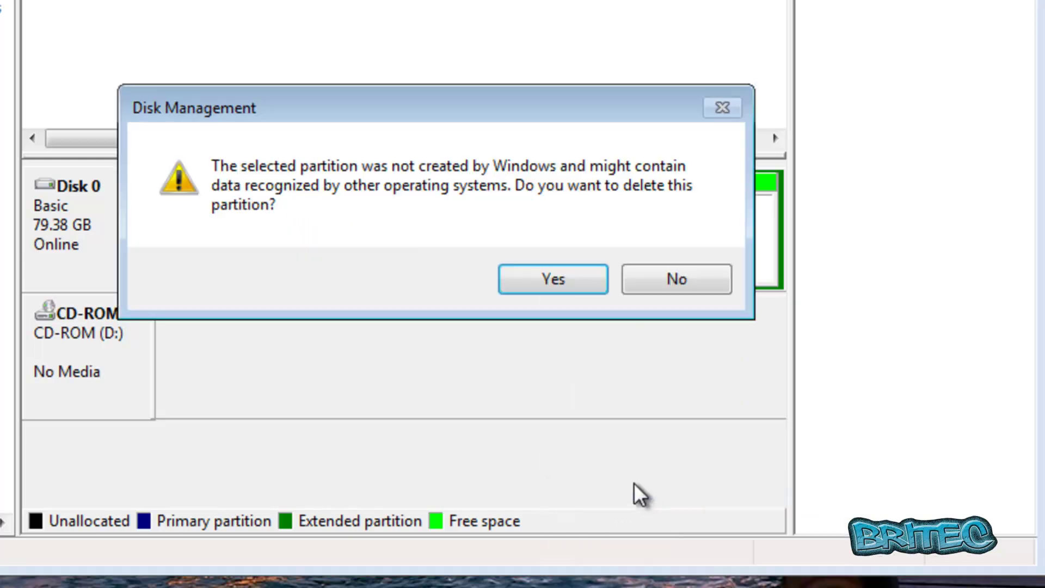
pyautogui.click(551, 276)
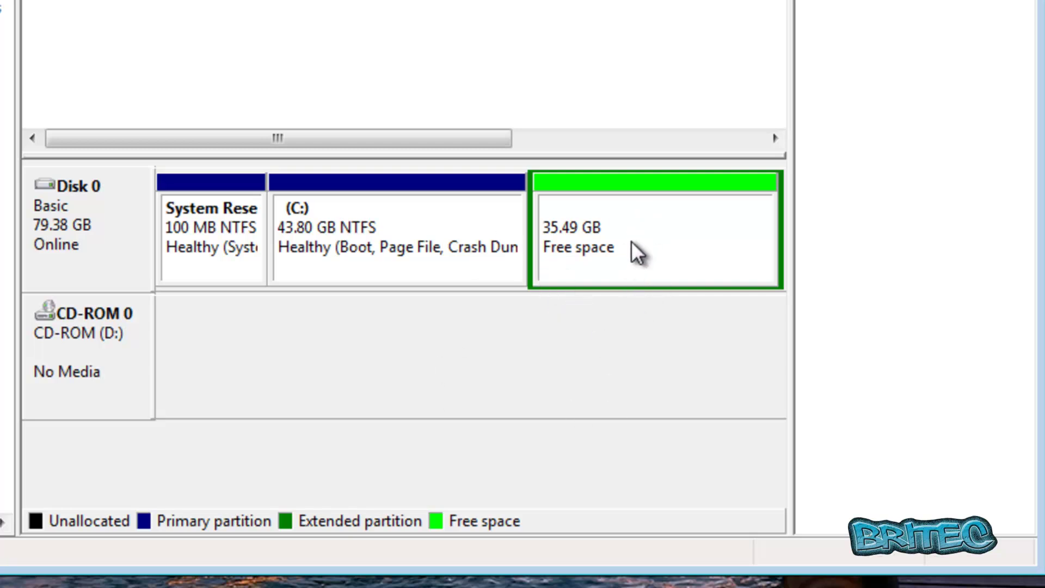
# Step: Delete the extended partition, leaving 35.49 GB unallocated
pyautogui.rightClick(676, 219)
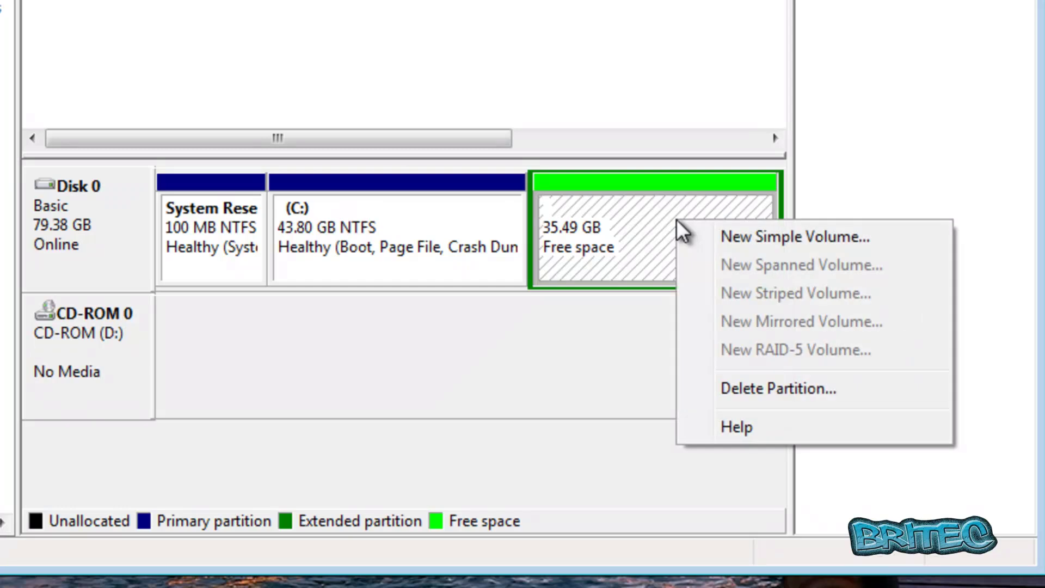
pyautogui.click(758, 390)
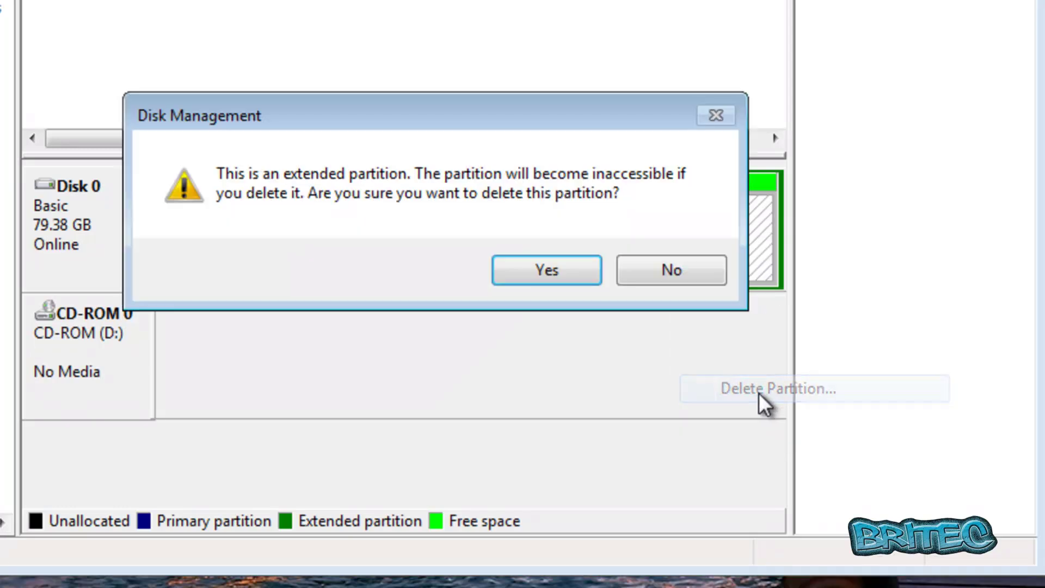
pyautogui.click(556, 269)
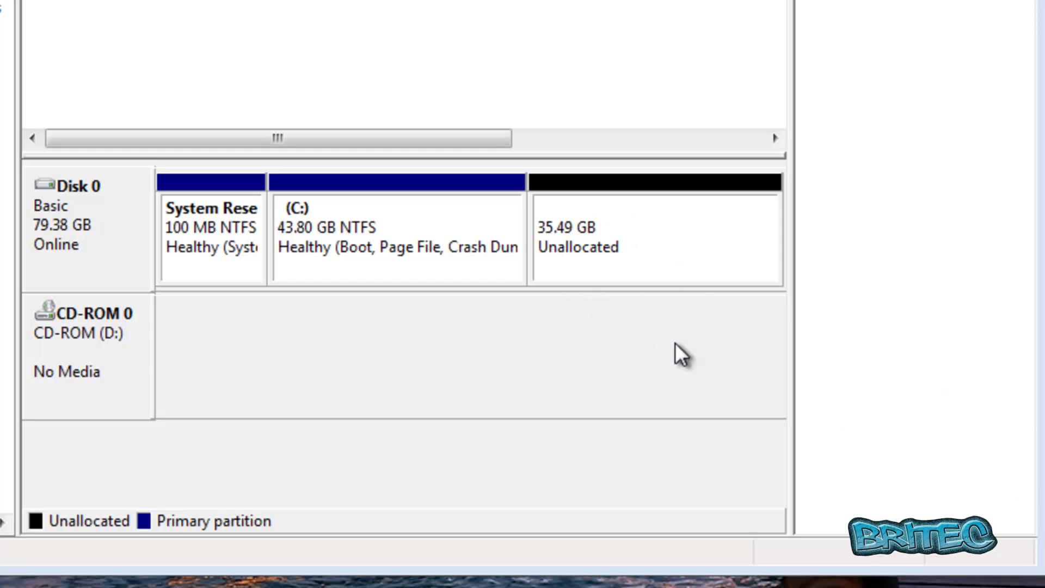
# Step: Extend C: by all 36336 MB of unallocated space, making it 79.28 GB
pyautogui.click(443, 248)
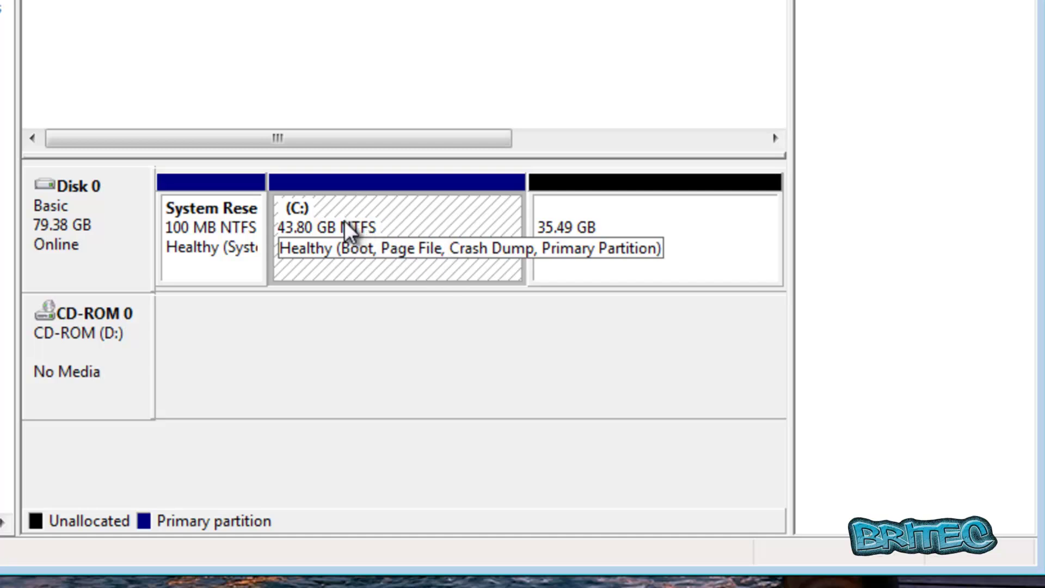
pyautogui.rightClick(371, 208)
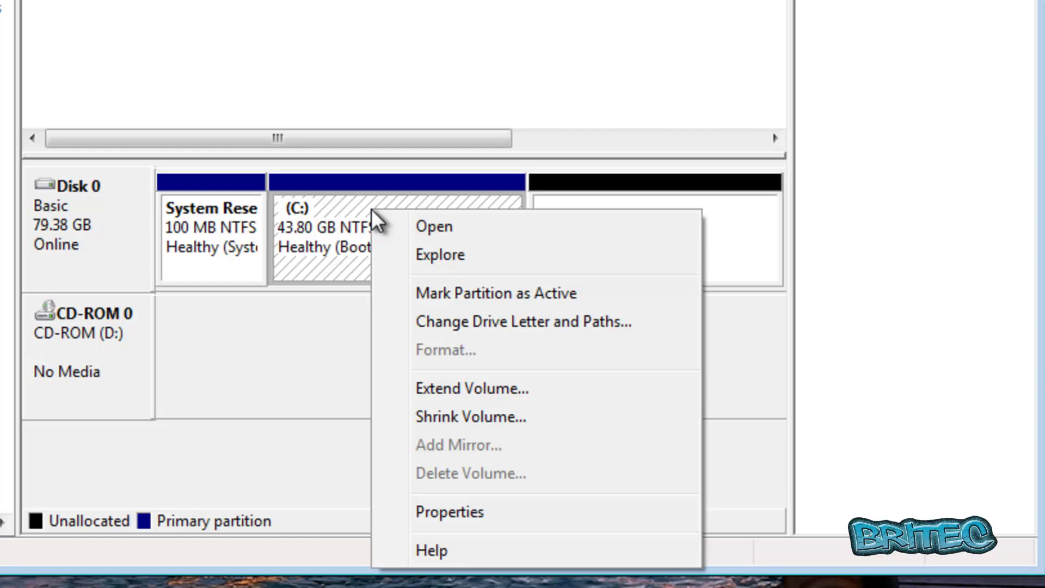
pyautogui.click(477, 384)
pyautogui.click(627, 494)
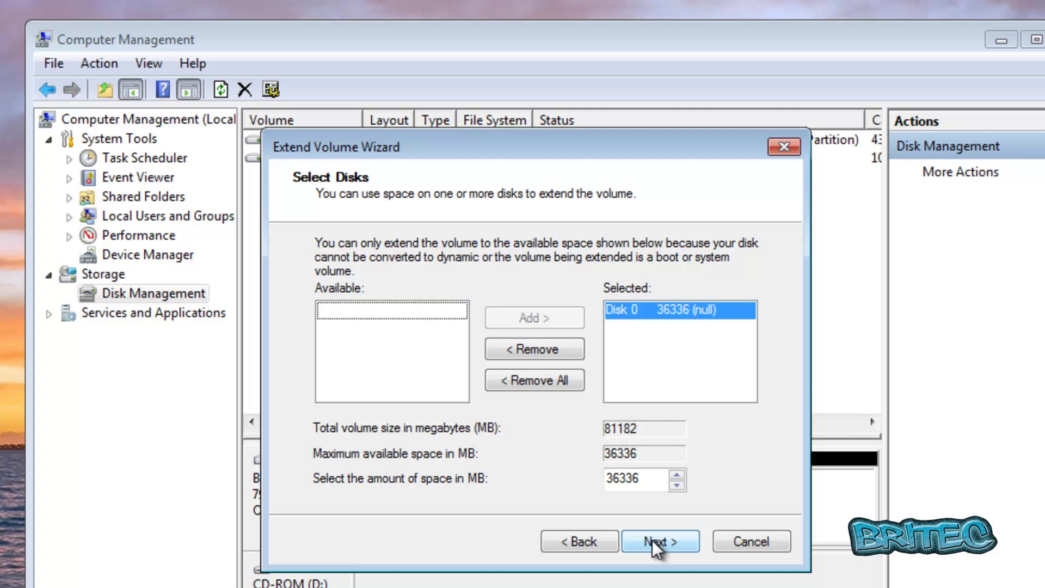
pyautogui.moveTo(589, 149); pyautogui.dragTo(646, 143)
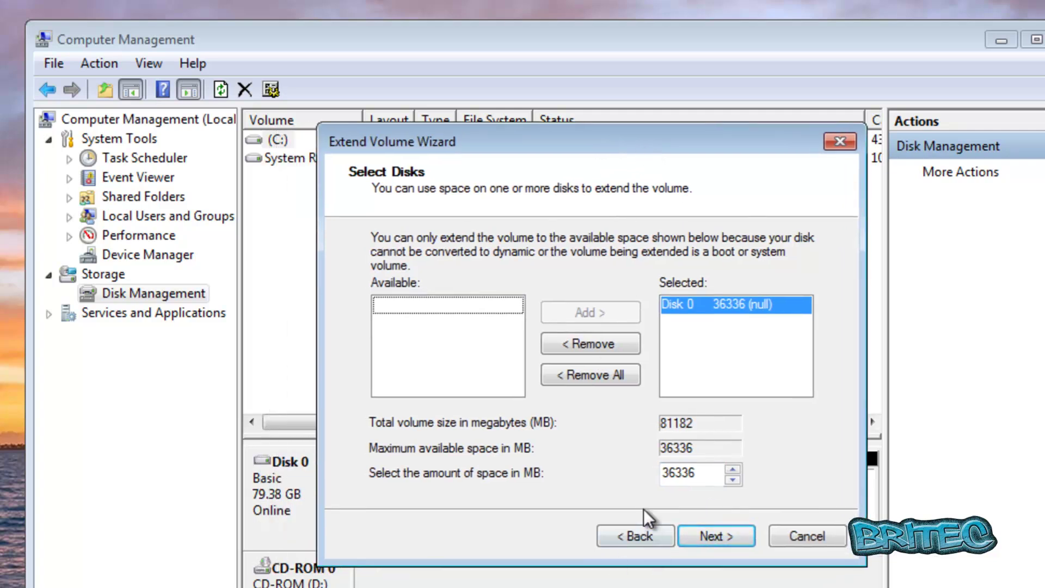
pyautogui.click(716, 537)
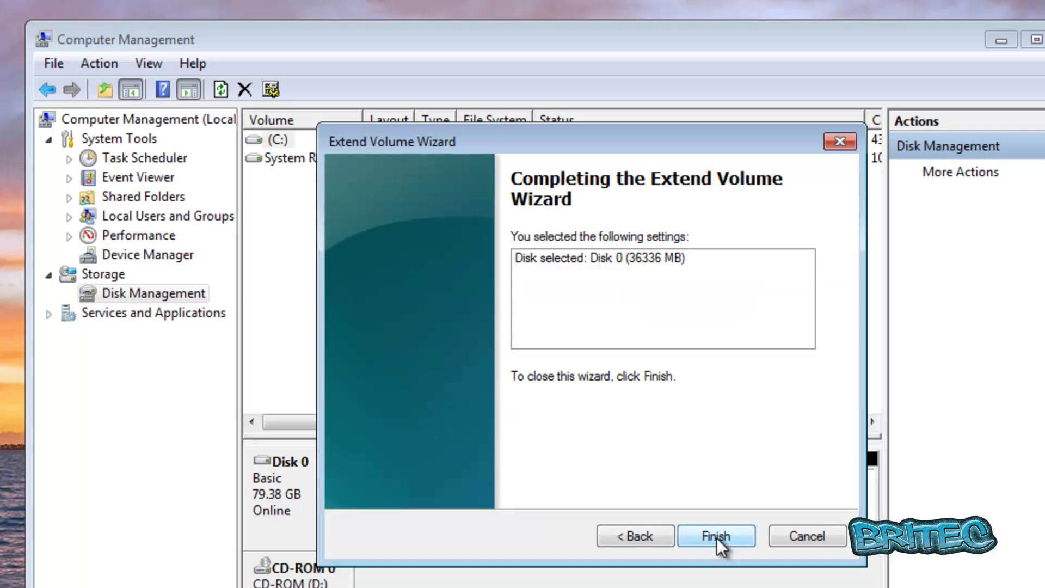
pyautogui.click(716, 537)
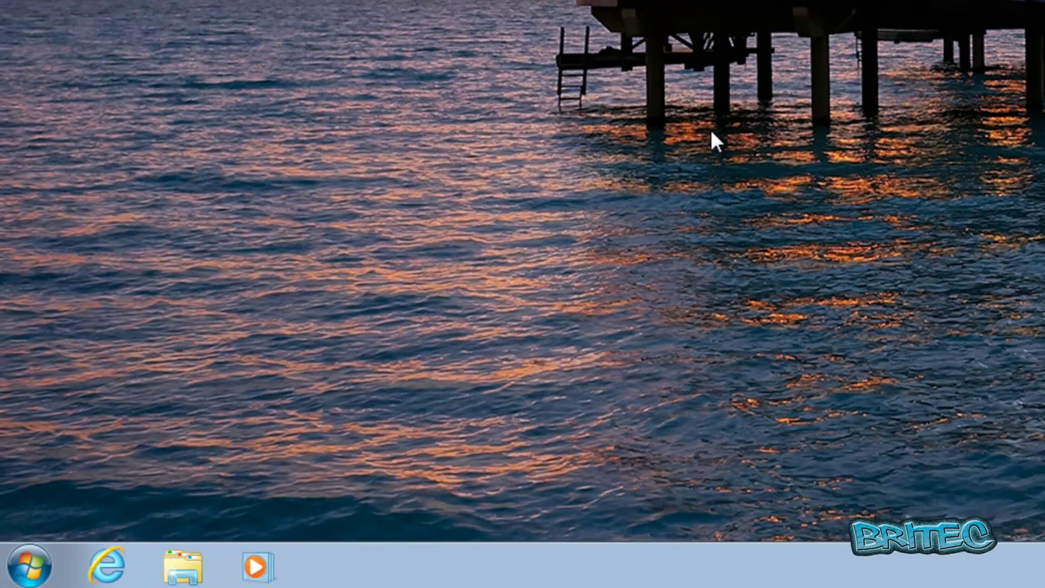
# Step: Bring up the Start menu's shut-down options to restart Windows
pyautogui.click(33, 569)
pyautogui.click(427, 502)
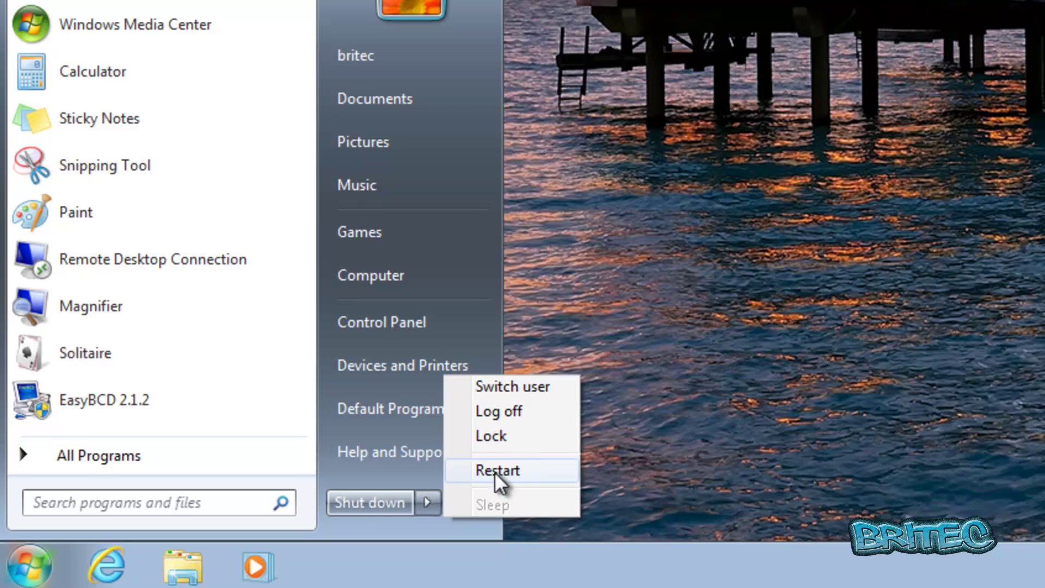